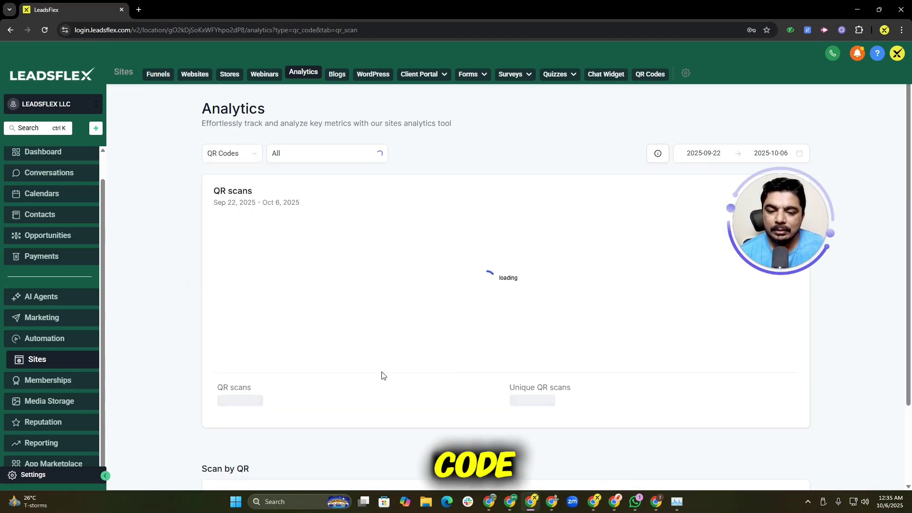
Display the site analytics for Websites and for Funnels
{"action": "left_click", "coordinate": [243, 155]}
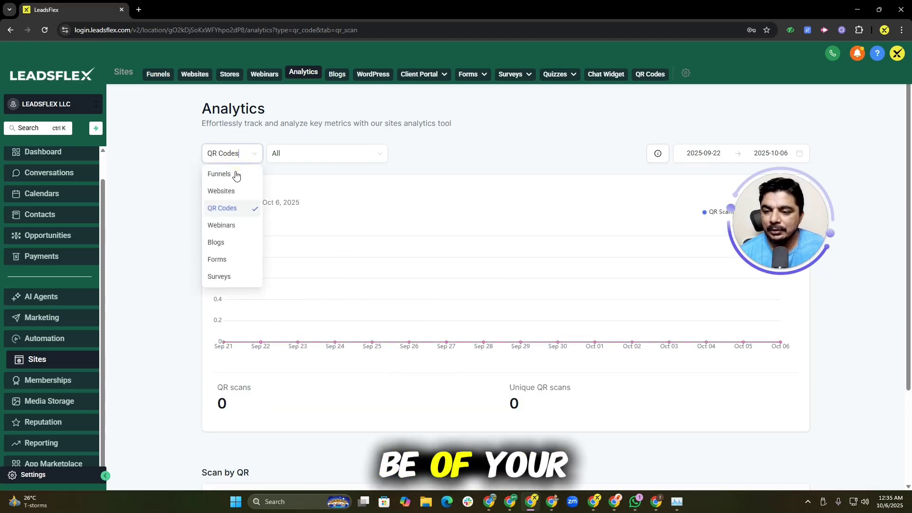
{"action": "left_click", "coordinate": [224, 195]}
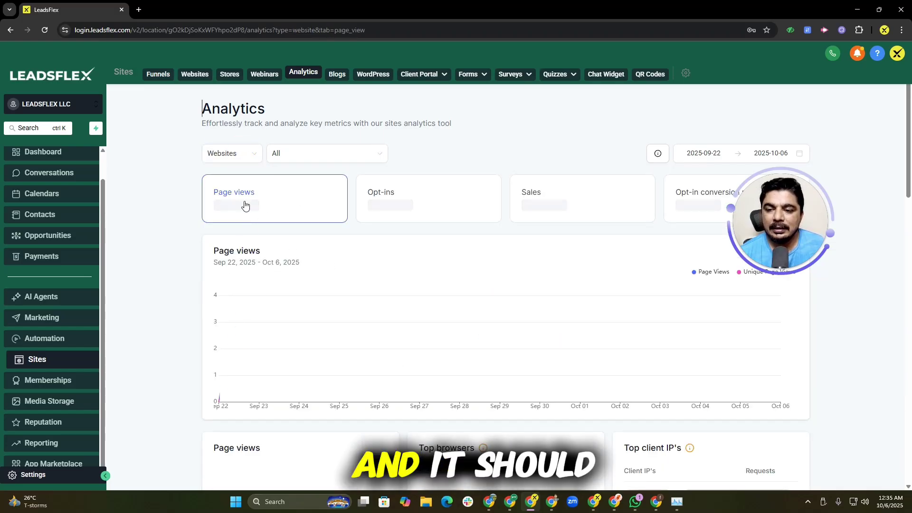
{"action": "left_click", "coordinate": [230, 155]}
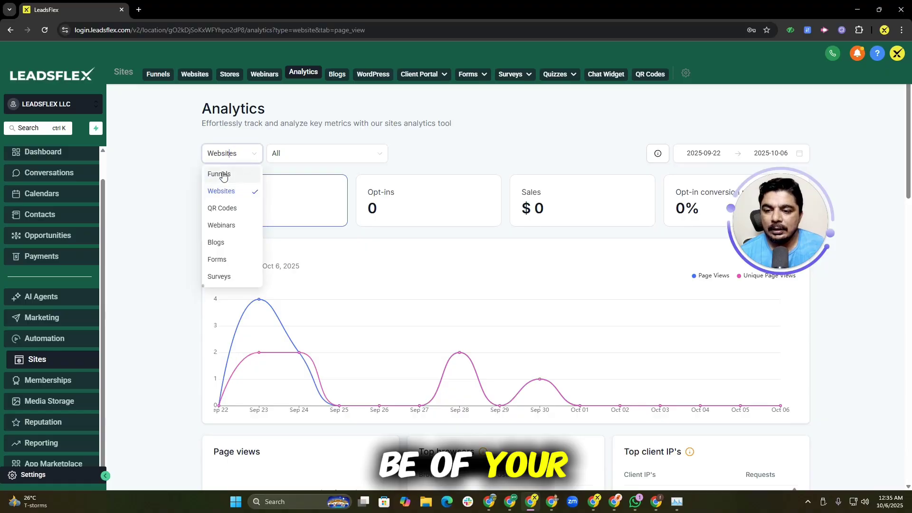
{"action": "left_click", "coordinate": [224, 174]}
Examine the funnel page views, the top browsers and the top client IPs
{"action": "scroll", "coordinate": [460, 261], "scroll_direction": "down", "scroll_amount": 10}
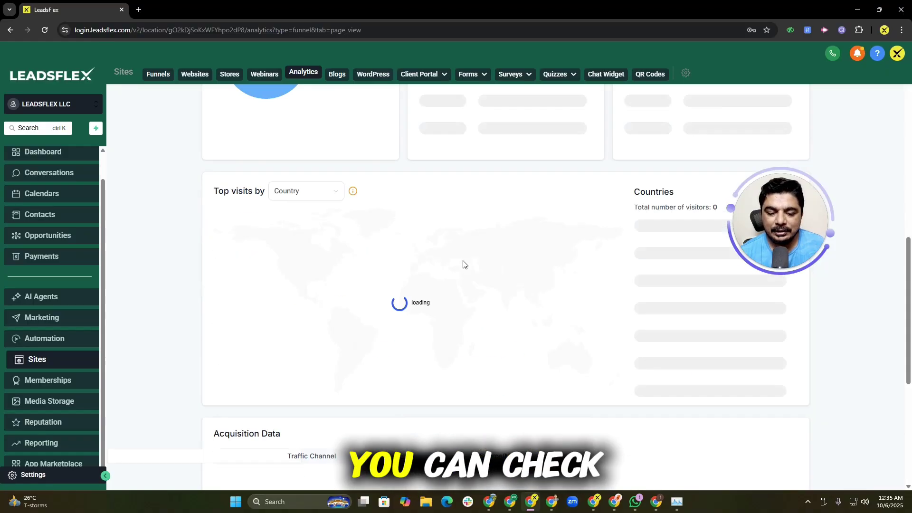
{"action": "scroll", "coordinate": [465, 265], "scroll_direction": "down", "scroll_amount": 2}
{"action": "scroll", "coordinate": [465, 264], "scroll_direction": "up", "scroll_amount": 12}
{"action": "left_click_drag", "start_coordinate": [908, 155], "coordinate": [909, 245]}
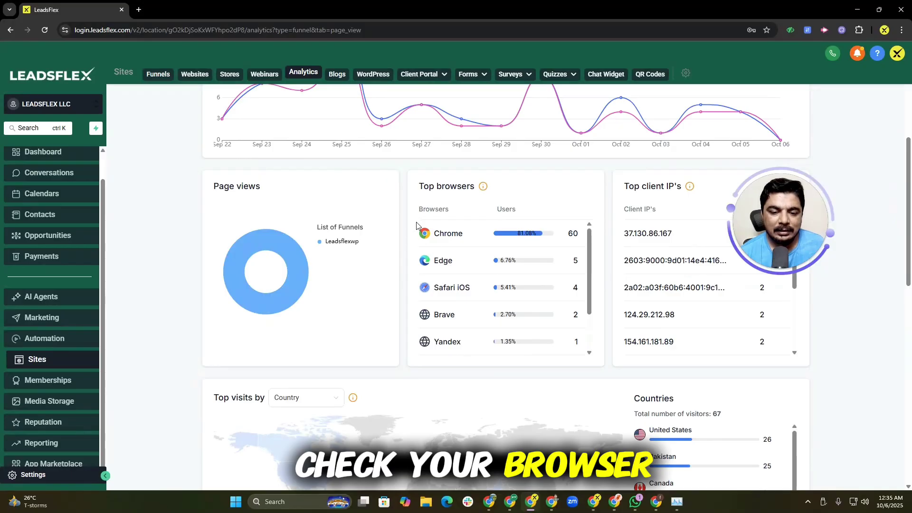
{"action": "left_click_drag", "start_coordinate": [416, 226], "coordinate": [550, 362]}
{"action": "left_click", "coordinate": [393, 339]}
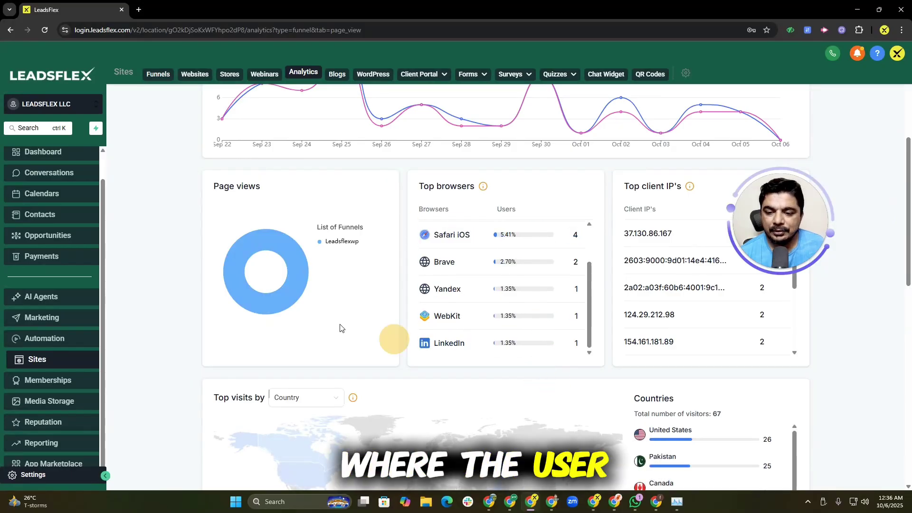
{"action": "left_click", "coordinate": [358, 328]}
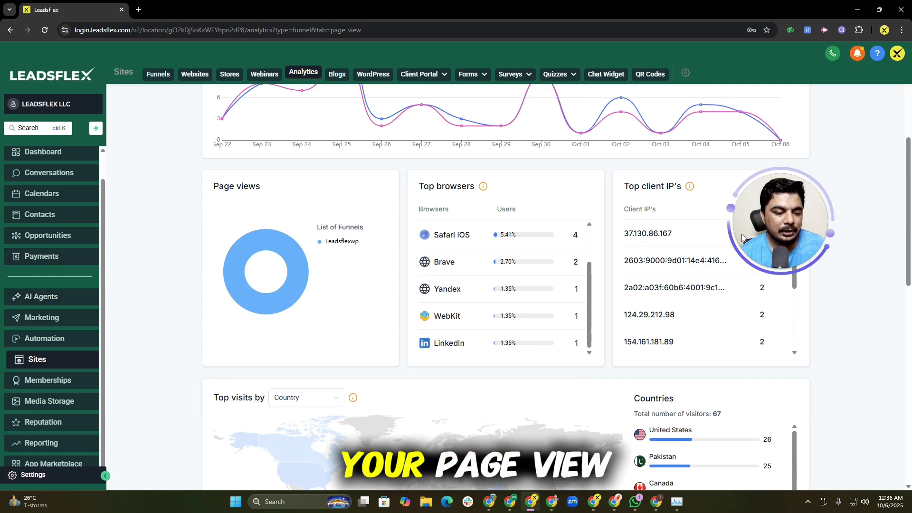
Examine the funnel traffic by country, acquisition channel and device type
{"action": "scroll", "coordinate": [743, 238], "scroll_direction": "down", "scroll_amount": 3}
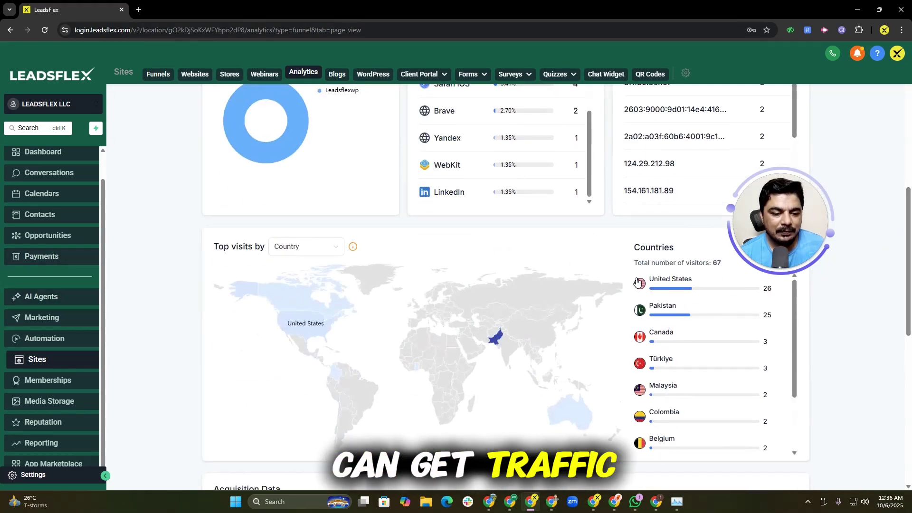
{"action": "left_click_drag", "start_coordinate": [613, 240], "coordinate": [717, 463]}
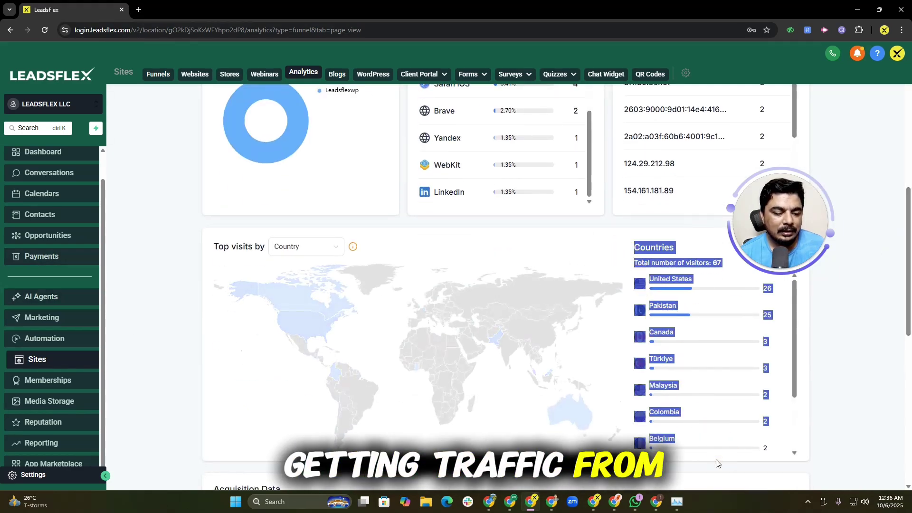
{"action": "left_click", "coordinate": [717, 463]}
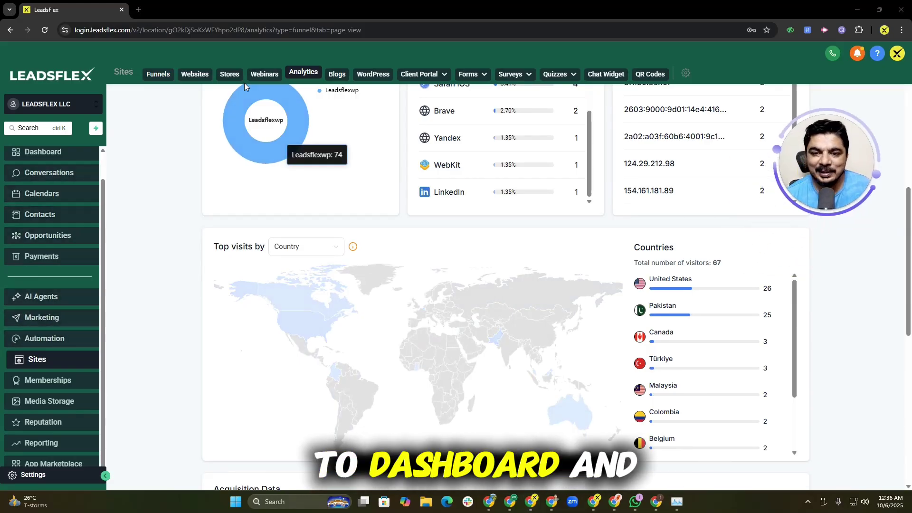
{"action": "left_click_drag", "start_coordinate": [910, 233], "coordinate": [909, 359]}
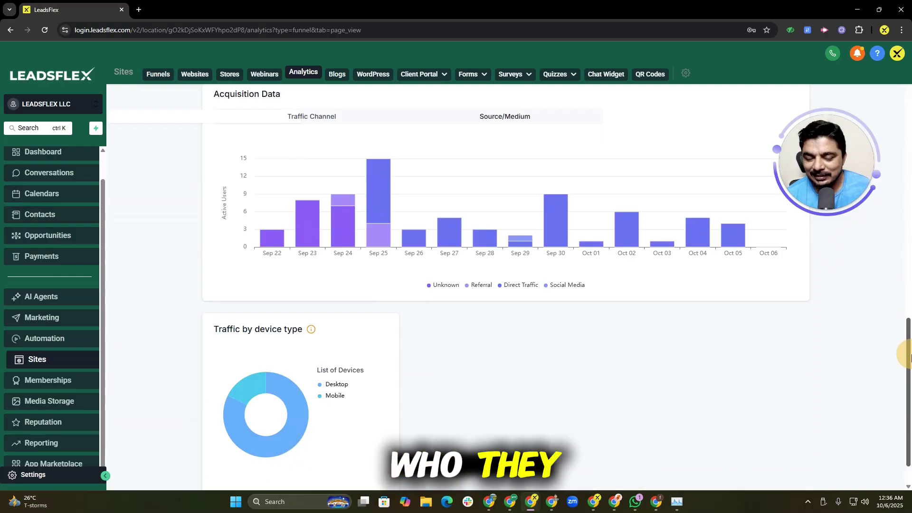
{"action": "left_click_drag", "start_coordinate": [910, 359], "coordinate": [887, 123]}
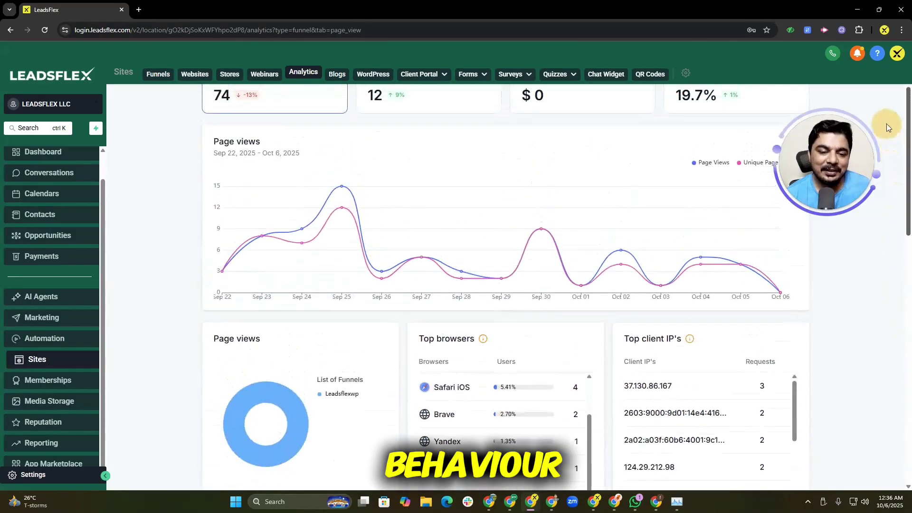
{"action": "scroll", "coordinate": [443, 365], "scroll_direction": "up", "scroll_amount": 1}
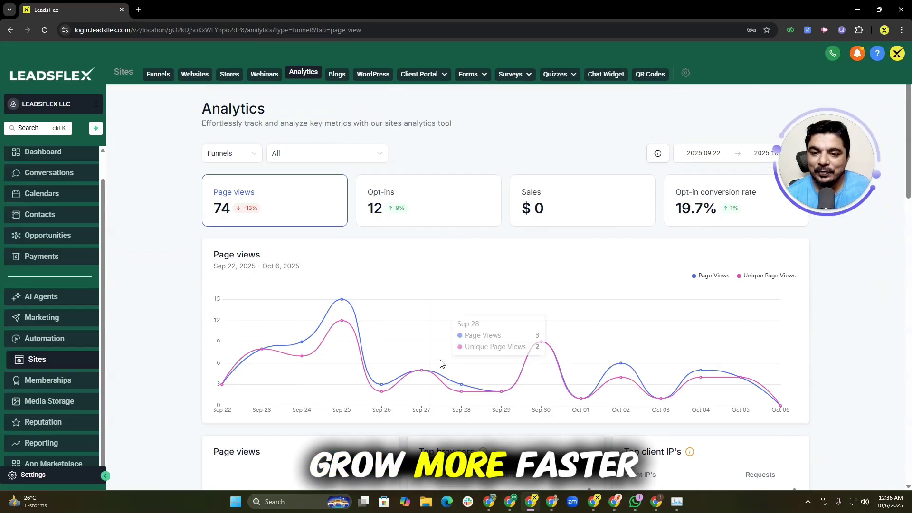
View the analytics of the Lawnella Corner of Nature Website funnel and of the funnelsflex funnel
{"action": "left_click", "coordinate": [325, 161]}
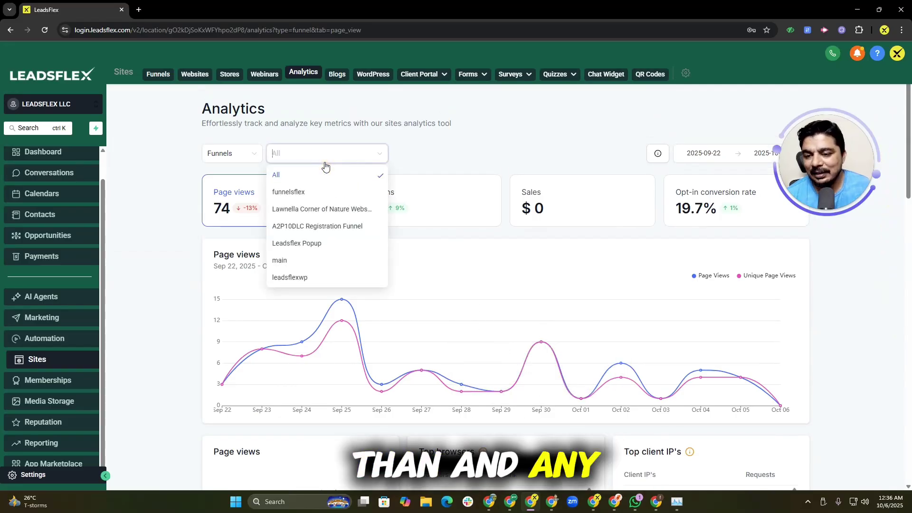
{"action": "left_click", "coordinate": [335, 209]}
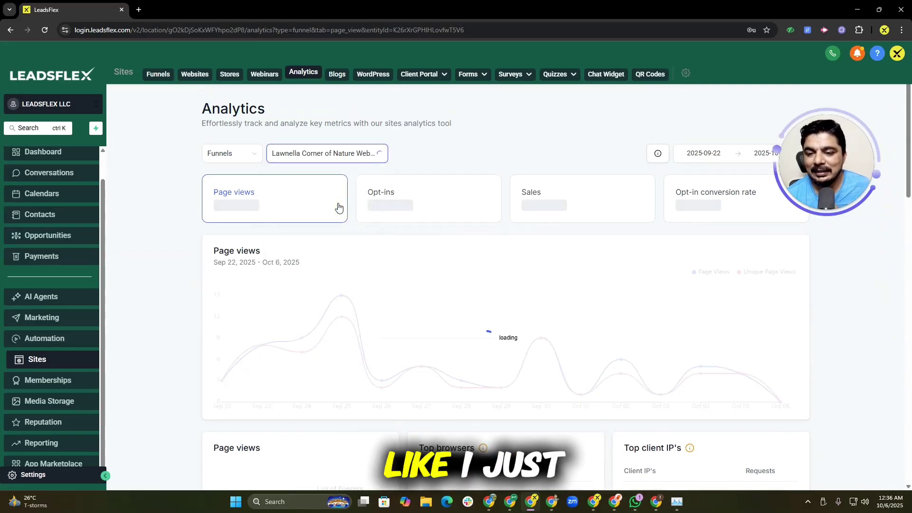
{"action": "left_click", "coordinate": [333, 161]}
{"action": "left_click", "coordinate": [312, 189]}
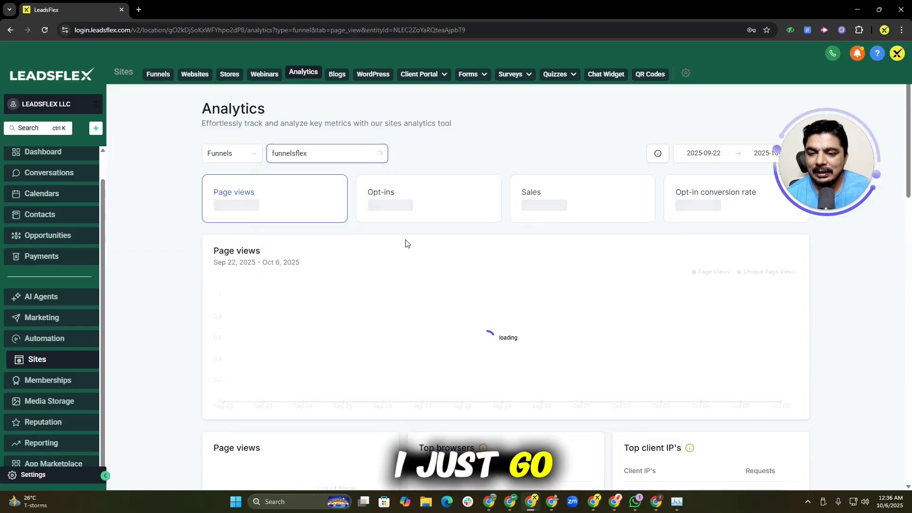
{"action": "scroll", "coordinate": [405, 259], "scroll_direction": "down", "scroll_amount": 12}
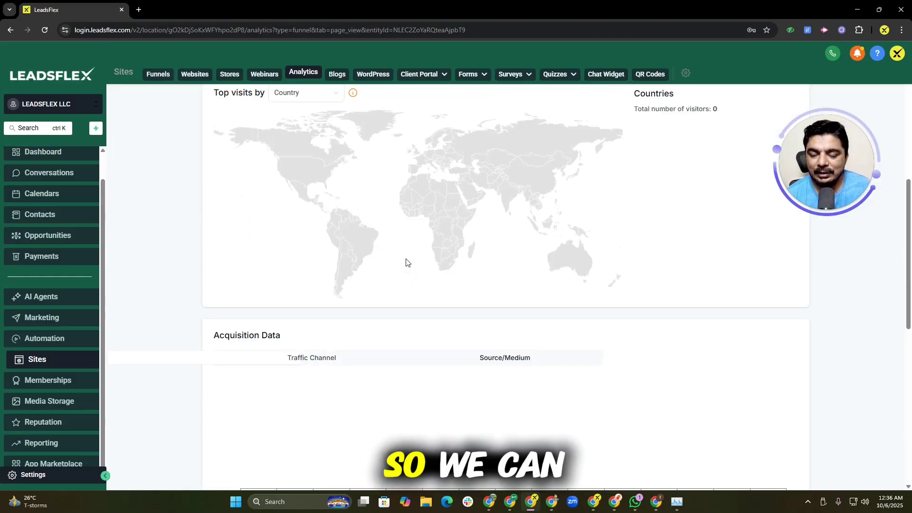
{"action": "scroll", "coordinate": [405, 259], "scroll_direction": "up", "scroll_amount": 12}
Set the funnel analytics back to All funnels and review the whole report
{"action": "left_click", "coordinate": [240, 156]}
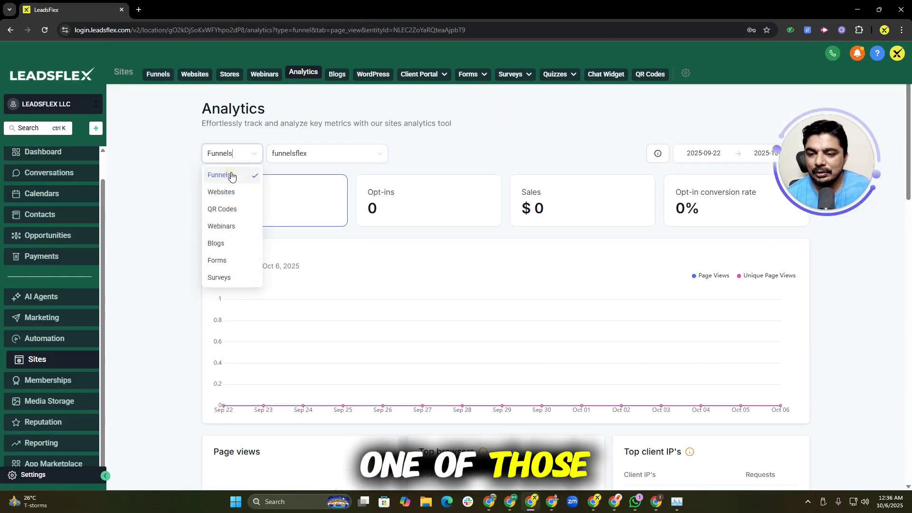
{"action": "left_click", "coordinate": [232, 176]}
{"action": "left_click", "coordinate": [287, 158]}
{"action": "left_click", "coordinate": [285, 175]}
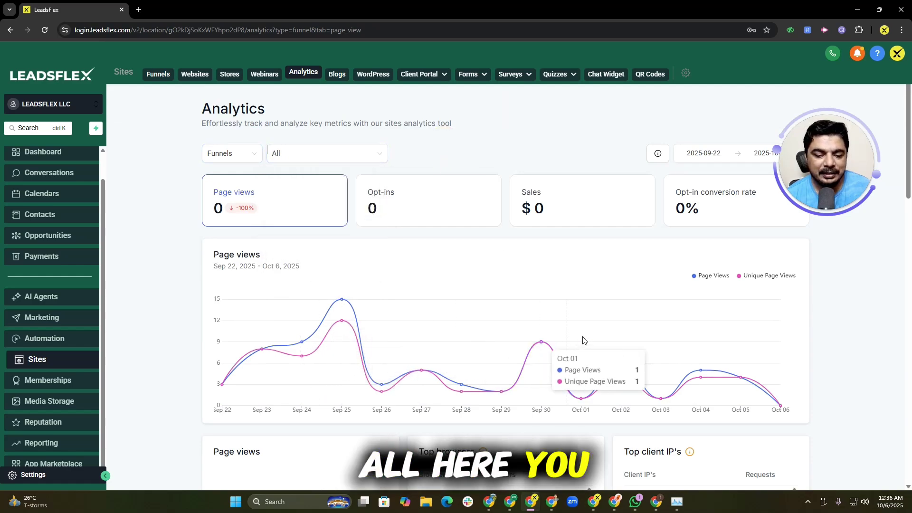
{"action": "scroll", "coordinate": [621, 340], "scroll_direction": "down", "scroll_amount": 10}
{"action": "scroll", "coordinate": [621, 340], "scroll_direction": "up", "scroll_amount": 10}
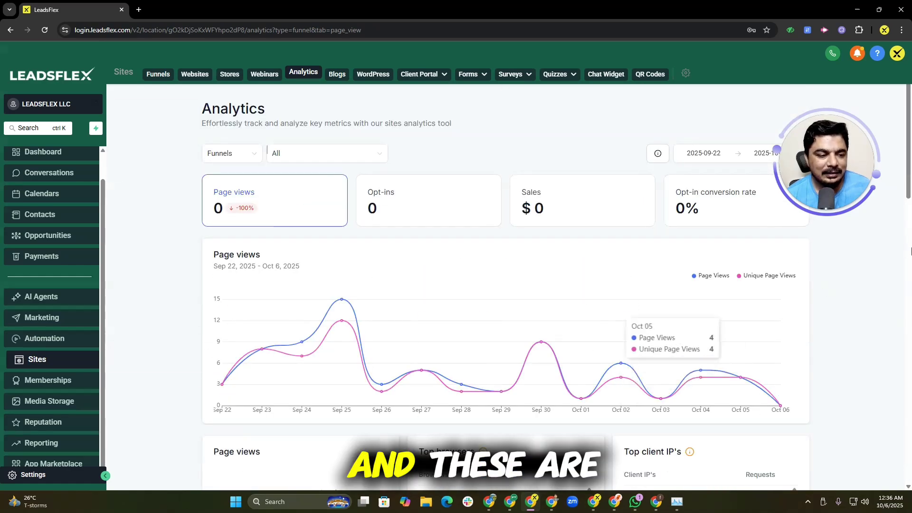
{"action": "left_click_drag", "start_coordinate": [910, 252], "coordinate": [908, 439]}
{"action": "scroll", "coordinate": [407, 430], "scroll_direction": "up", "scroll_amount": 15}
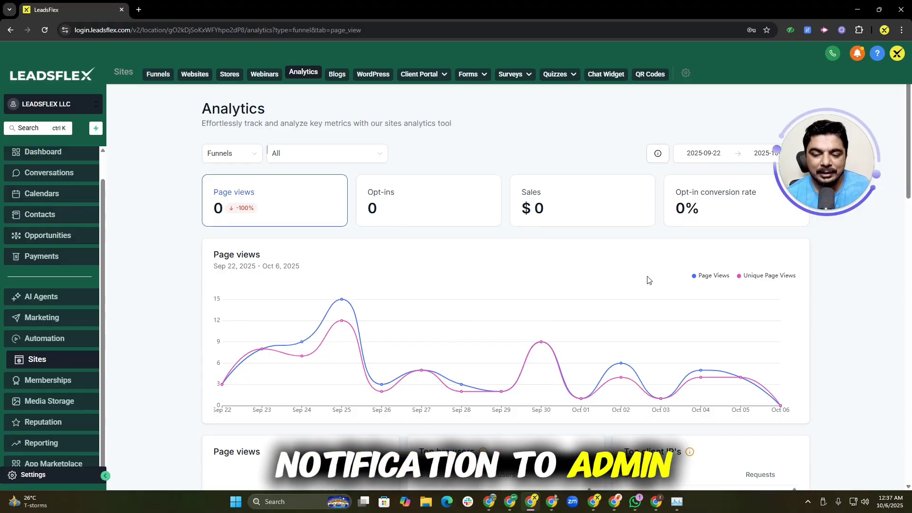
Open a new workflow in the automation area and choose Funnel/Website PageView as its trigger
{"action": "left_click", "coordinate": [60, 338]}
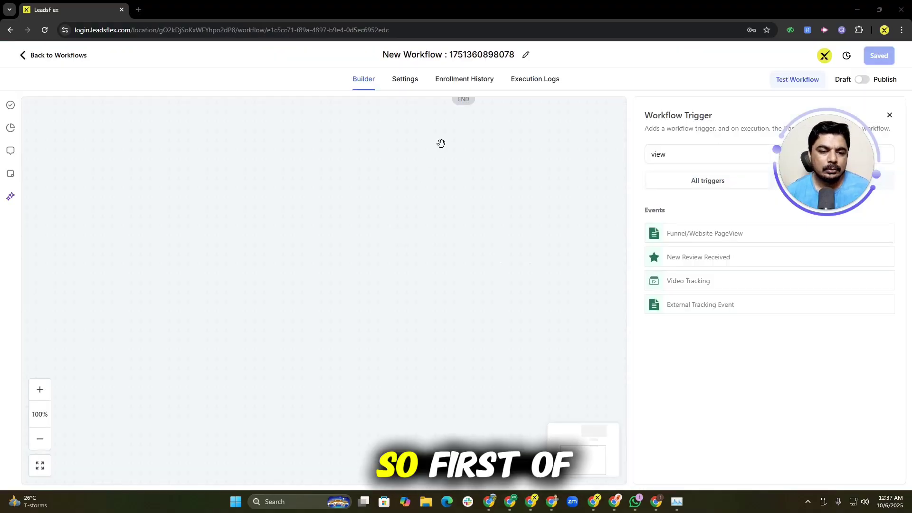
{"action": "left_click_drag", "start_coordinate": [441, 143], "coordinate": [390, 300]}
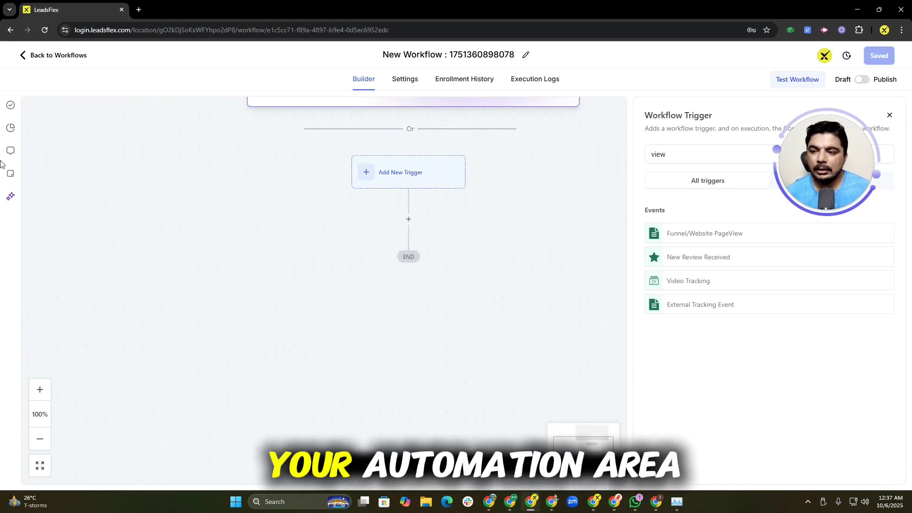
{"action": "left_click", "coordinate": [709, 236]}
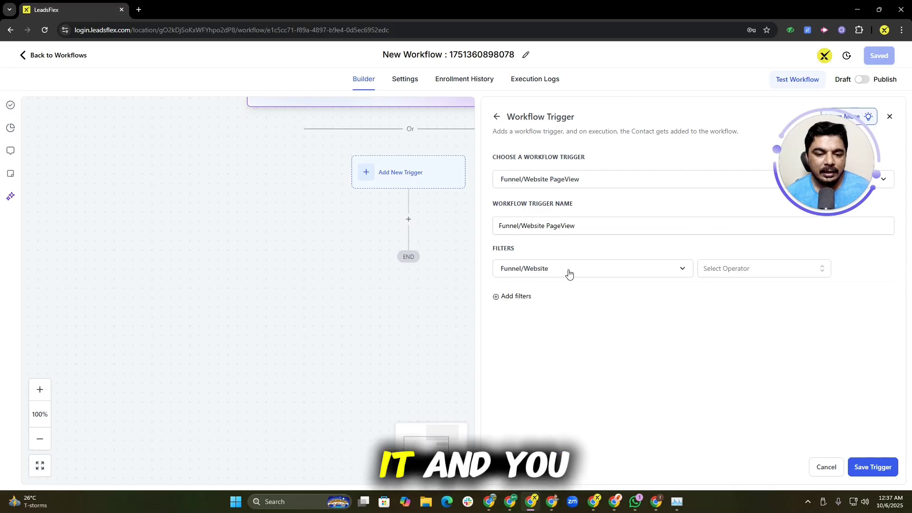
Filter the page view trigger to Funnel/Website Is funnelsflex and save the trigger
{"action": "left_click", "coordinate": [720, 273]}
{"action": "left_click", "coordinate": [711, 291]}
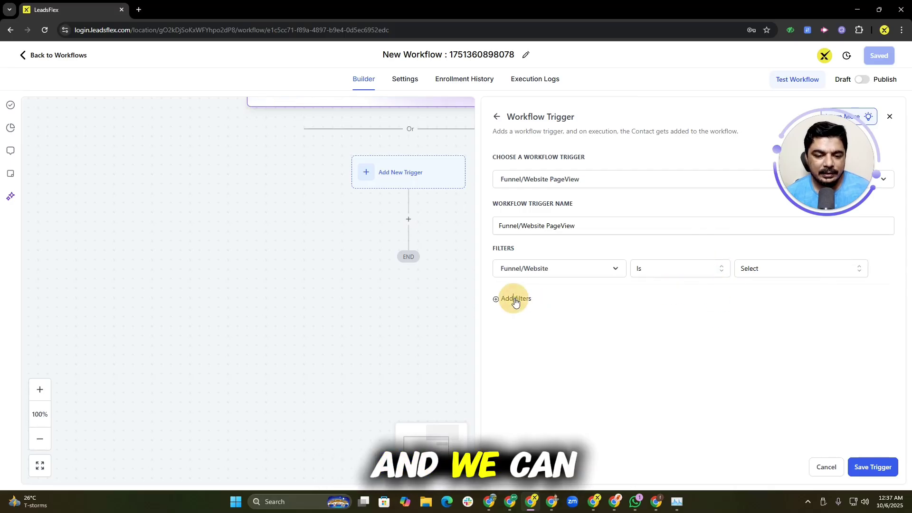
{"action": "left_click", "coordinate": [751, 269]}
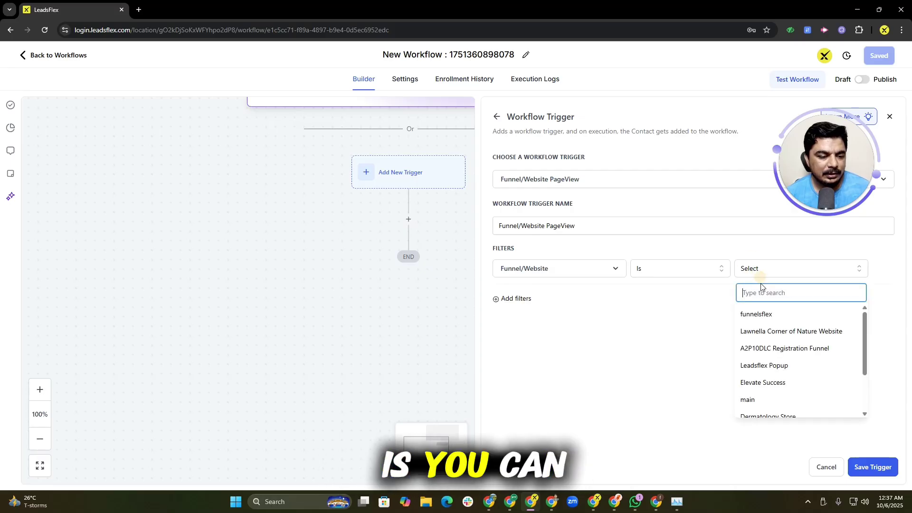
{"action": "left_click", "coordinate": [759, 315]}
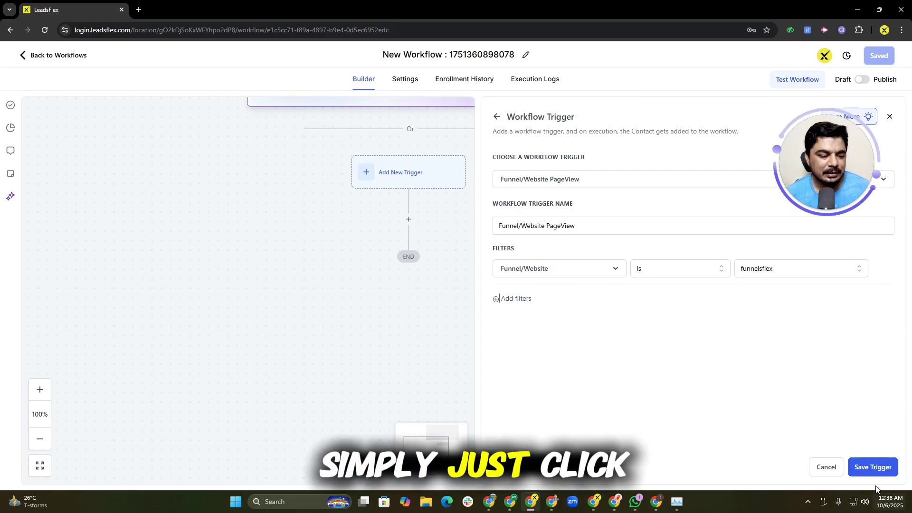
{"action": "left_click", "coordinate": [884, 467]}
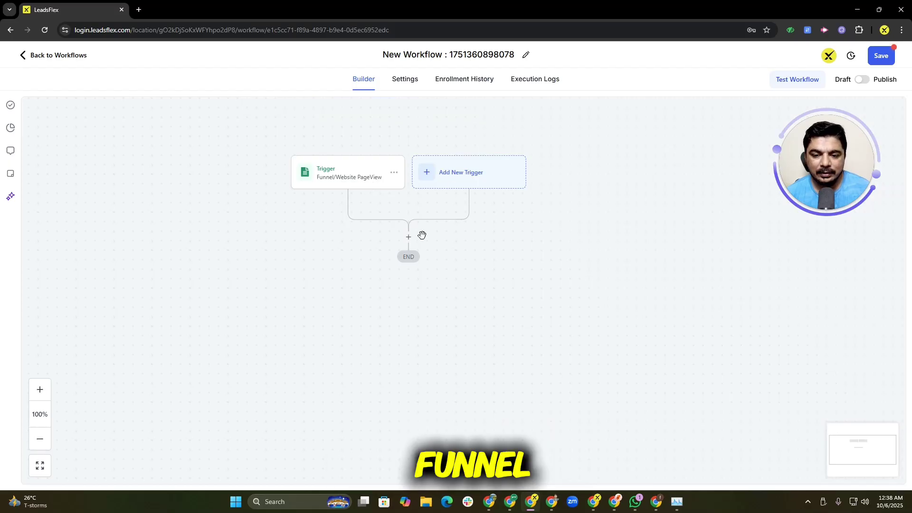
Add an Internal Notification action below the trigger and set its type to Notification
{"action": "left_click", "coordinate": [409, 238]}
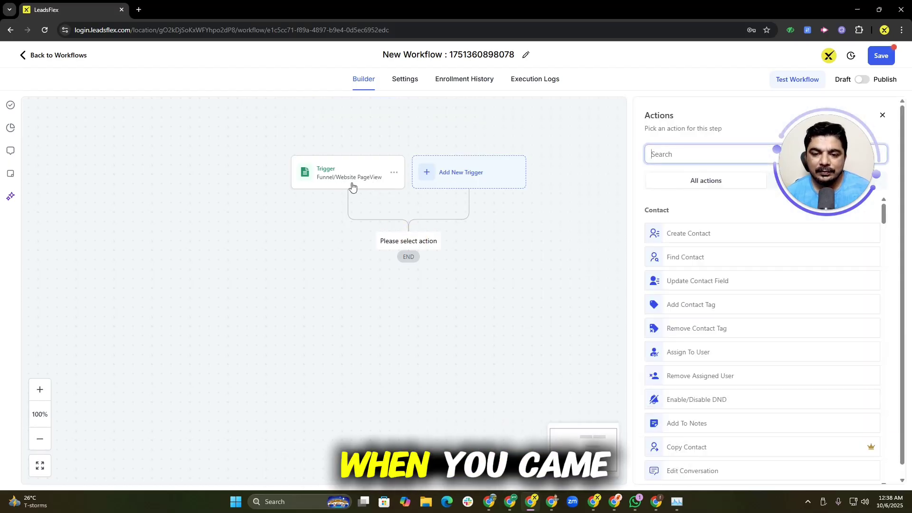
{"action": "type", "text": "send"}
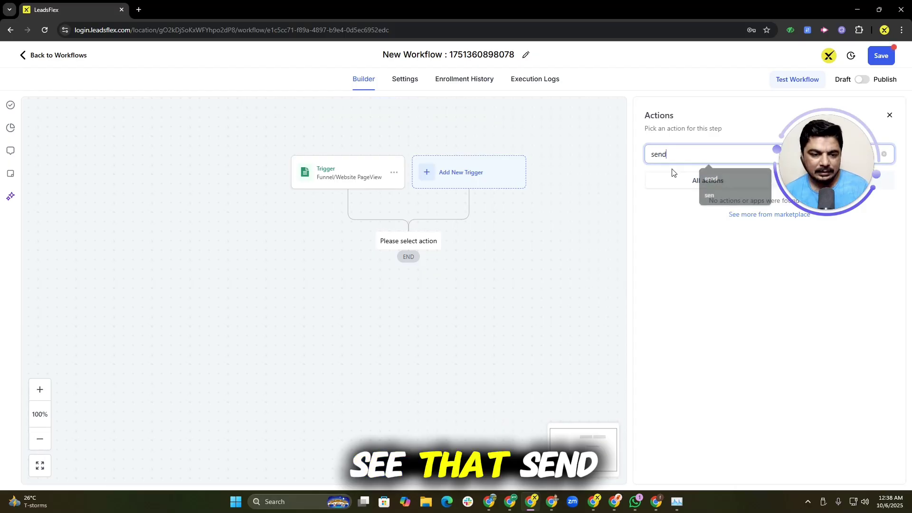
{"action": "left_click", "coordinate": [707, 281]}
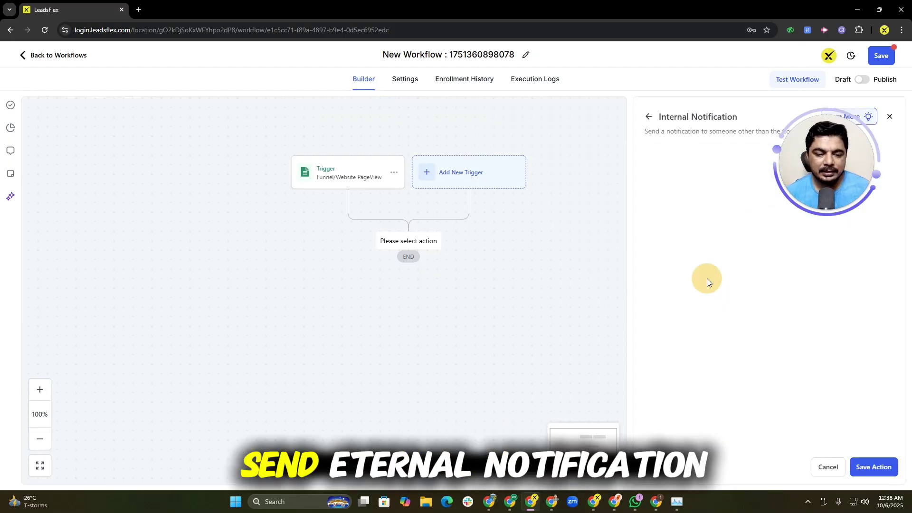
{"action": "left_click", "coordinate": [697, 217]}
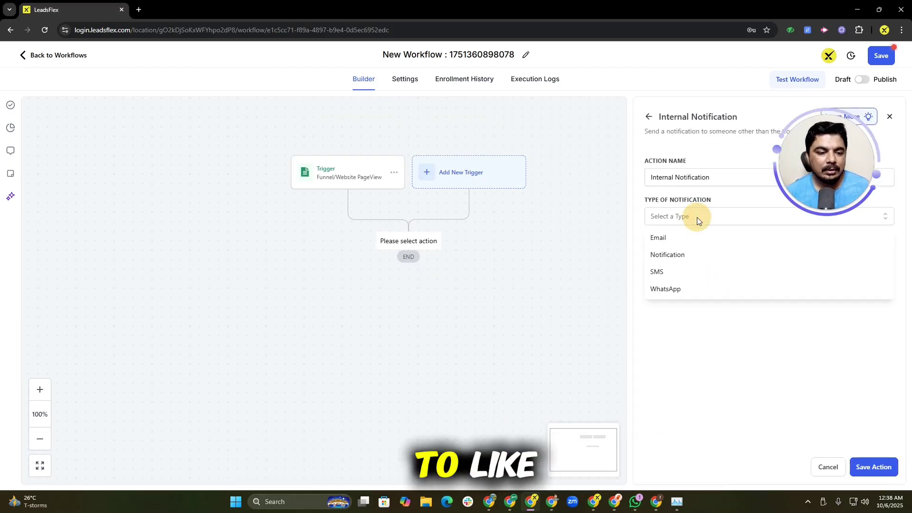
{"action": "left_click", "coordinate": [676, 238]}
{"action": "left_click", "coordinate": [679, 234]}
{"action": "left_click", "coordinate": [673, 272]}
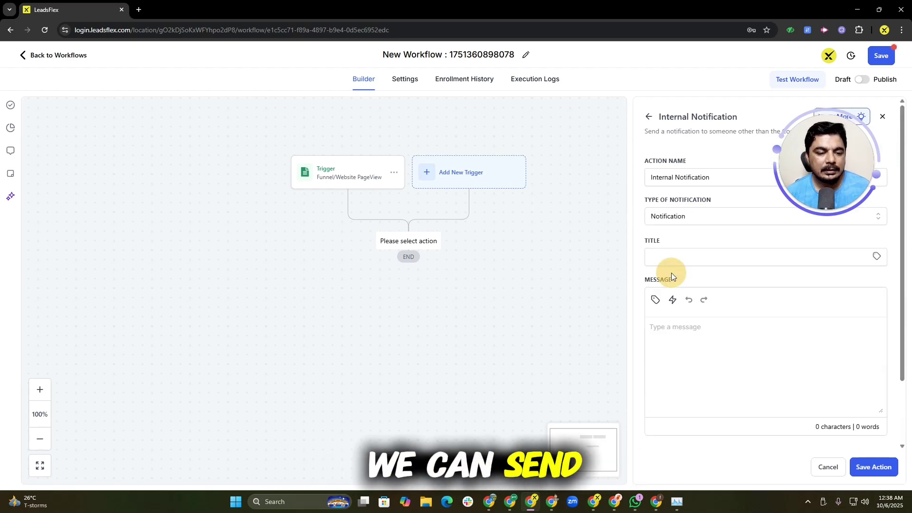
Title the notification {{contact.name}}, write the message "New vistior on your website", and try to save the action
{"action": "left_click", "coordinate": [678, 259]}
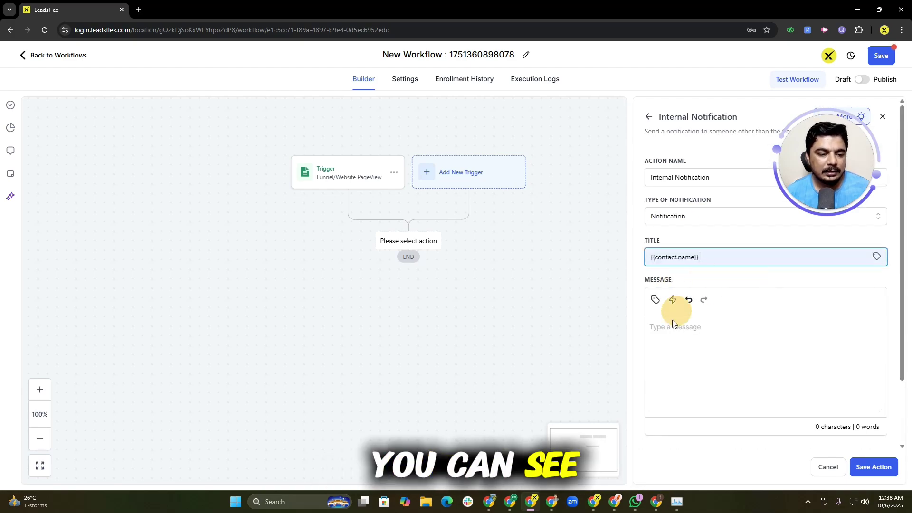
{"action": "left_click", "coordinate": [671, 341]}
{"action": "type", "text": "New "}
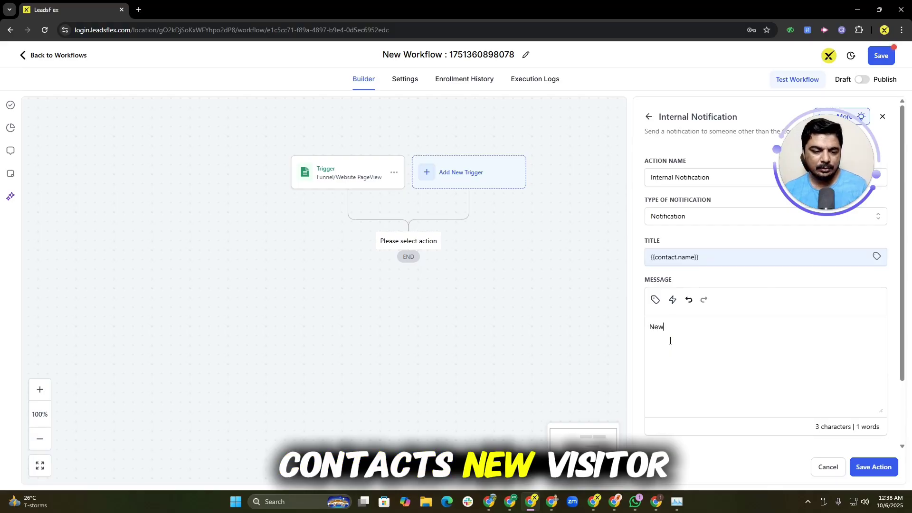
{"action": "type", "text": "vistior "}
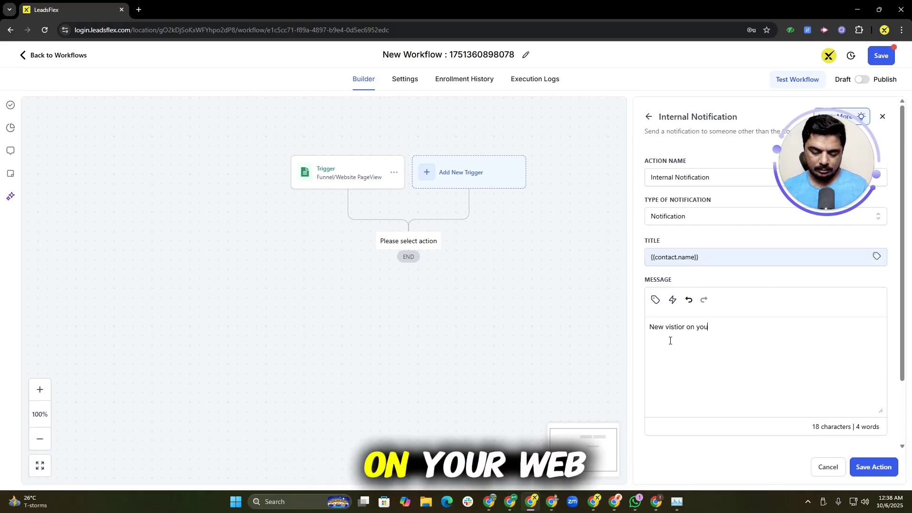
{"action": "type", "text": "on your websi"}
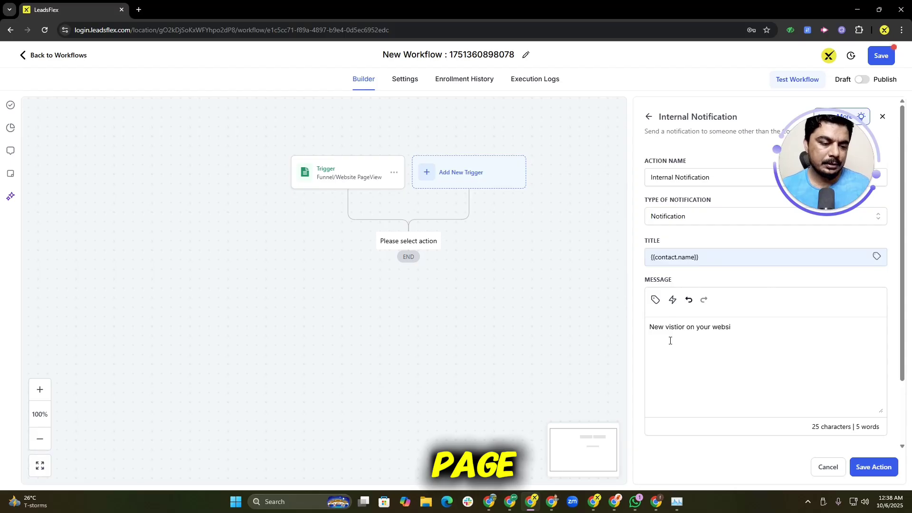
{"action": "key", "text": "BackSpace"}
{"action": "type", "text": "ite"}
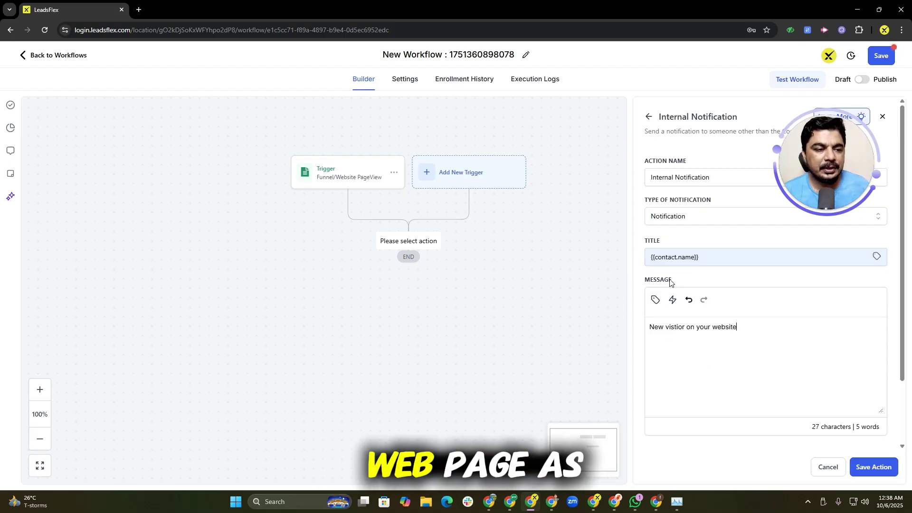
{"action": "left_click", "coordinate": [897, 473]}
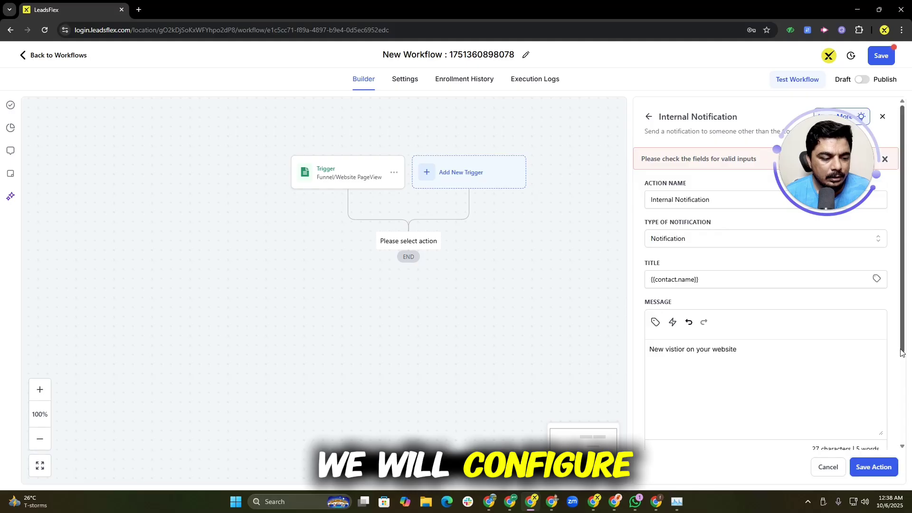
Set the notification's redirect page to Contact and its user type to All Users, and save the action
{"action": "scroll", "coordinate": [901, 352], "scroll_direction": "down", "scroll_amount": 3}
{"action": "left_click", "coordinate": [691, 370]}
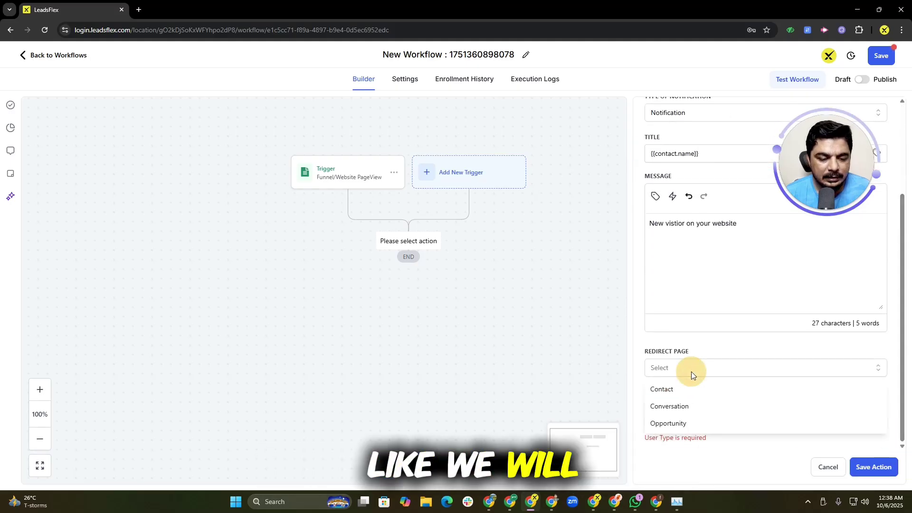
{"action": "left_click", "coordinate": [684, 393]}
{"action": "left_click", "coordinate": [676, 421]}
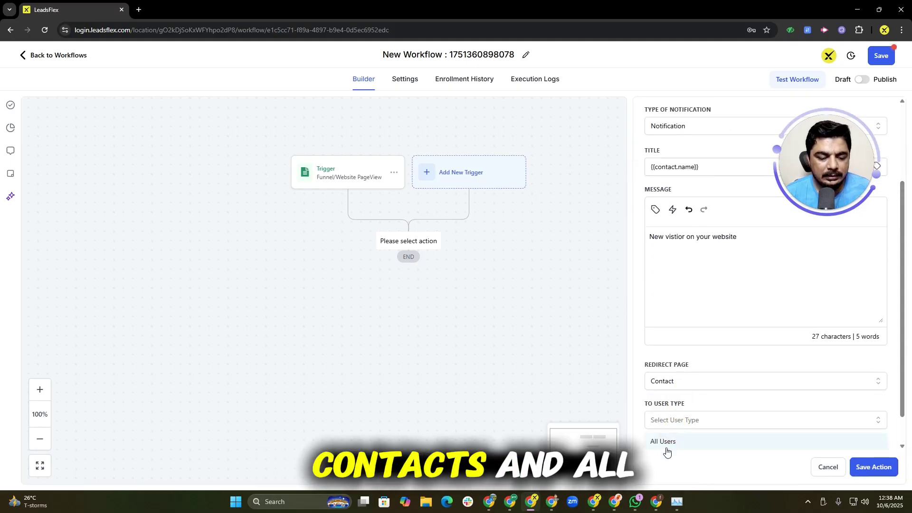
{"action": "left_click", "coordinate": [665, 442]}
{"action": "left_click", "coordinate": [874, 467]}
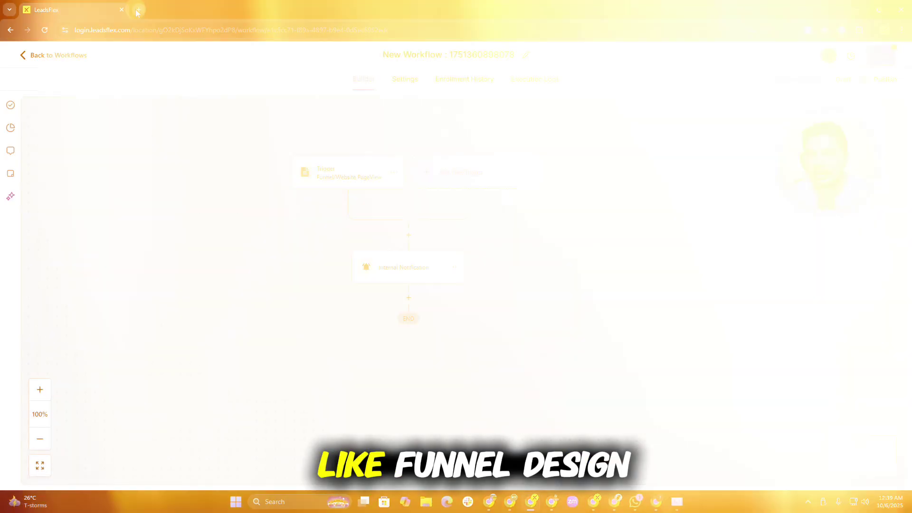
Open the leadsflex.com website in a new browser tab
{"action": "left_click", "coordinate": [139, 9]}
{"action": "type", "text": "le"}
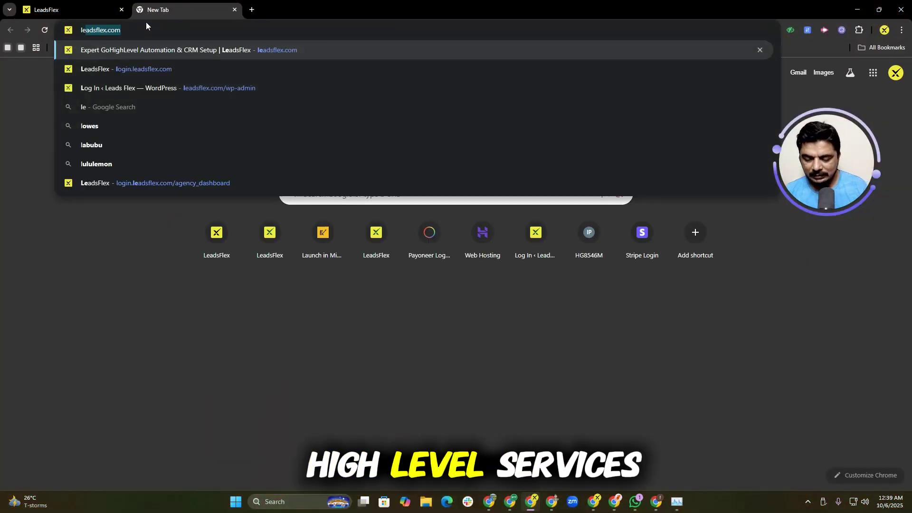
{"action": "key", "text": "Return"}
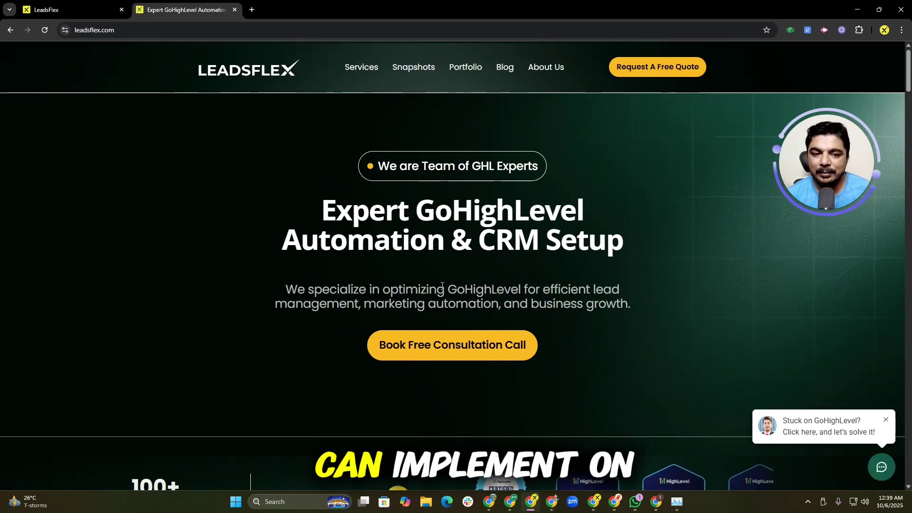
{"action": "left_click", "coordinate": [721, 125]}
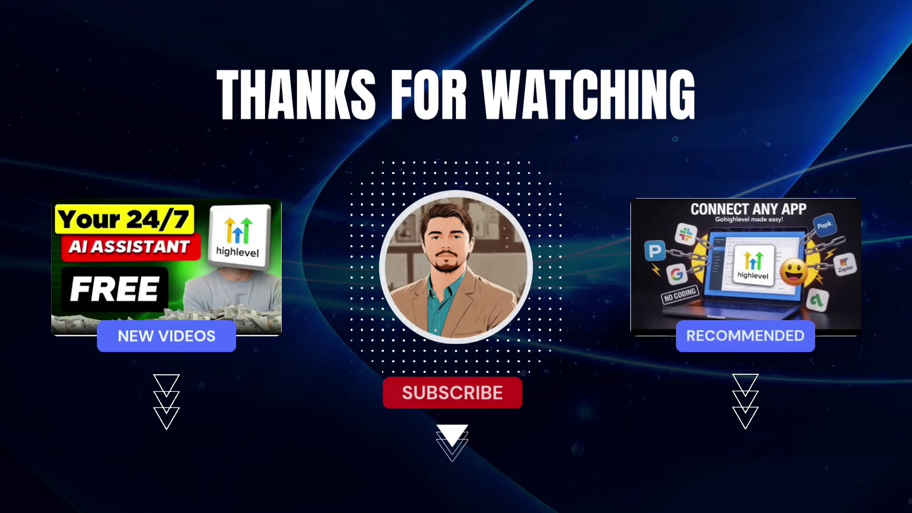